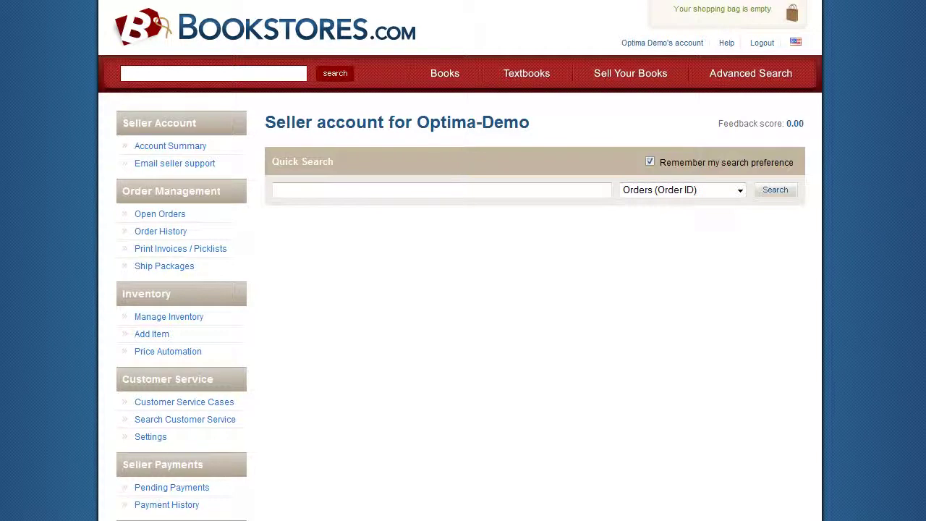
# Browse Manage Inventory and Upload Inventory File, then open the Add single item page.
pyautogui.click(169, 316)
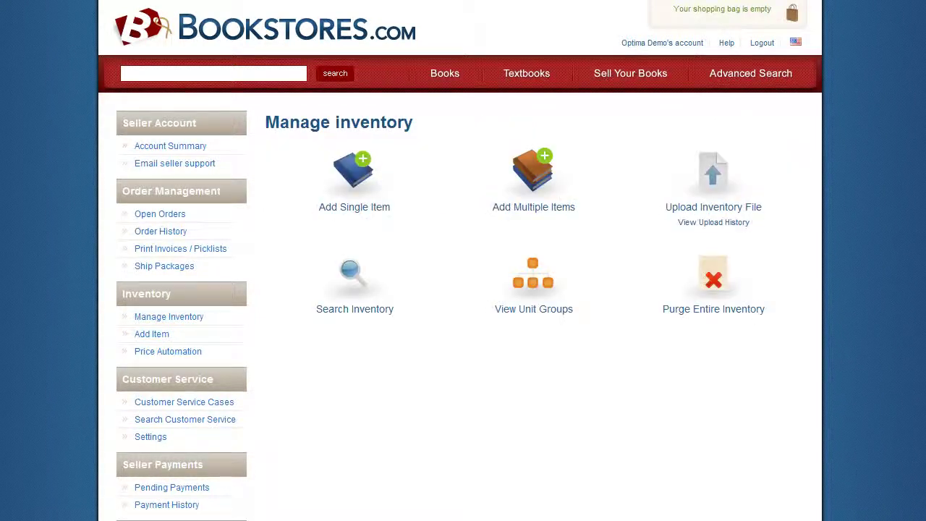
pyautogui.click(713, 206)
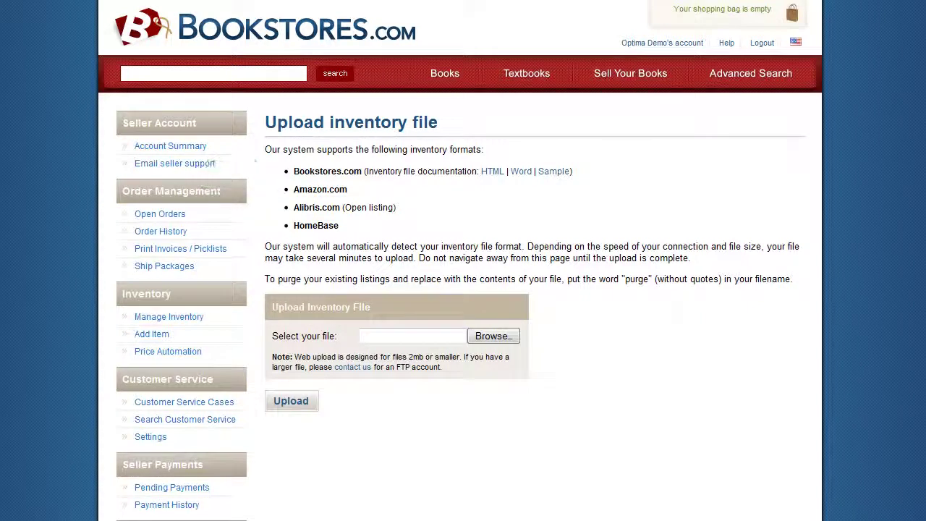
pyautogui.click(154, 339)
pyautogui.click(525, 225)
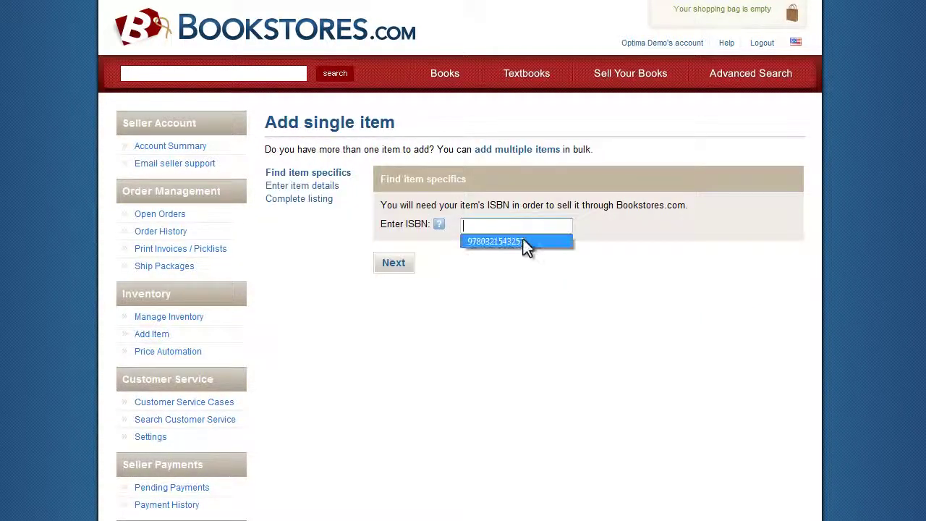
pyautogui.click(526, 242)
pyautogui.click(400, 265)
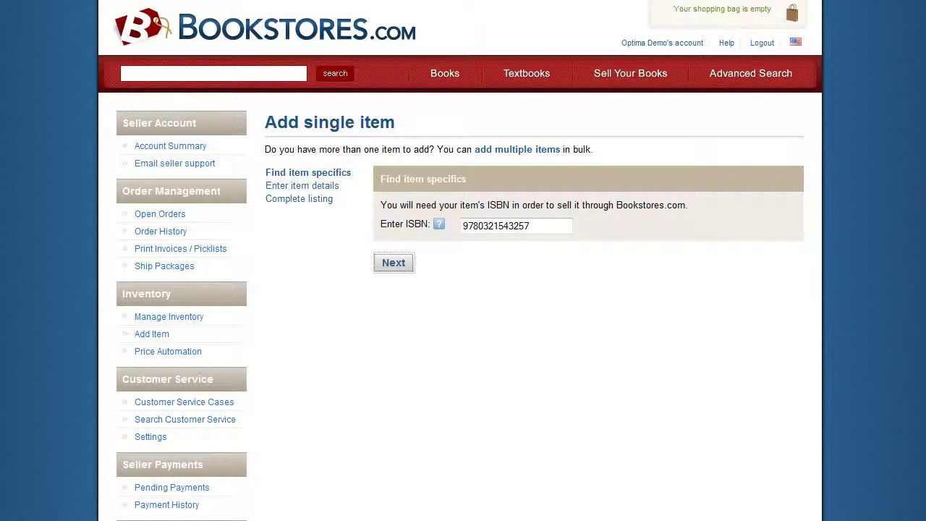
# Set the selling price to 100.00 and finish creating the Acceptable-condition Biology listing.
pyautogui.write('100.00')
pyautogui.scroll(-3, 463, 289)
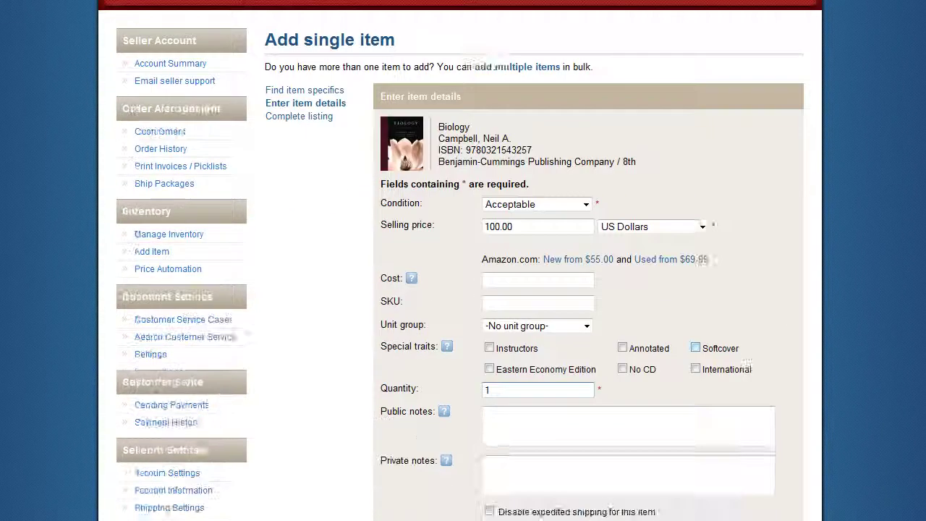
pyautogui.click(538, 307)
pyautogui.scroll(-2, 463, 361)
pyautogui.click(441, 384)
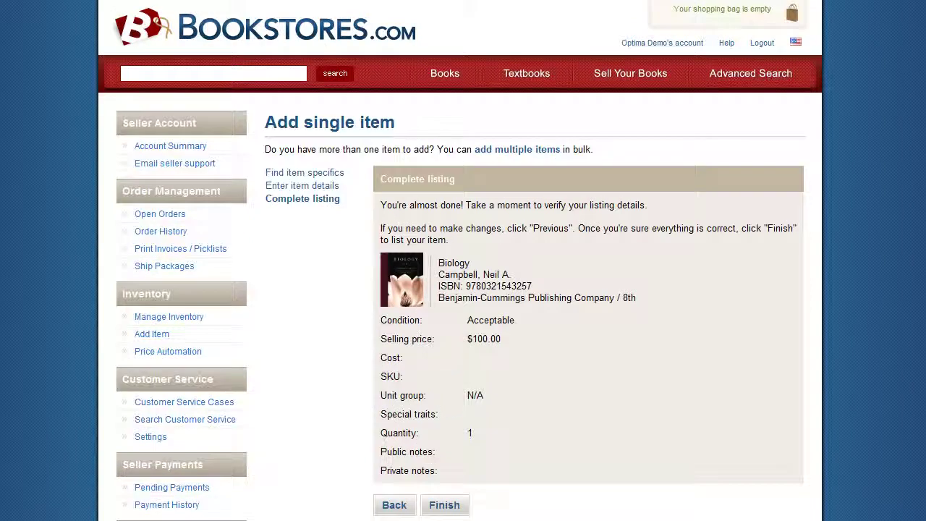
pyautogui.click(446, 506)
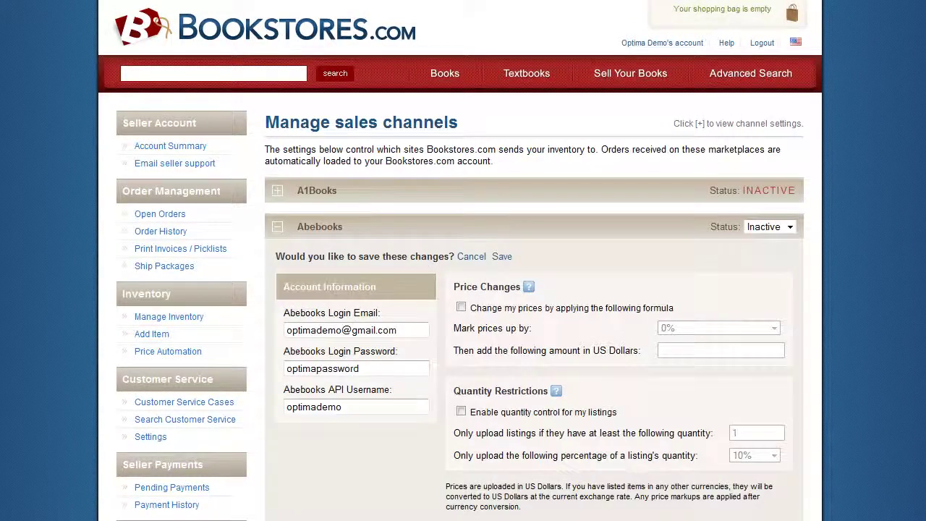
# Set the Abebooks sales channel status to Active and save it.
pyautogui.click(783, 229)
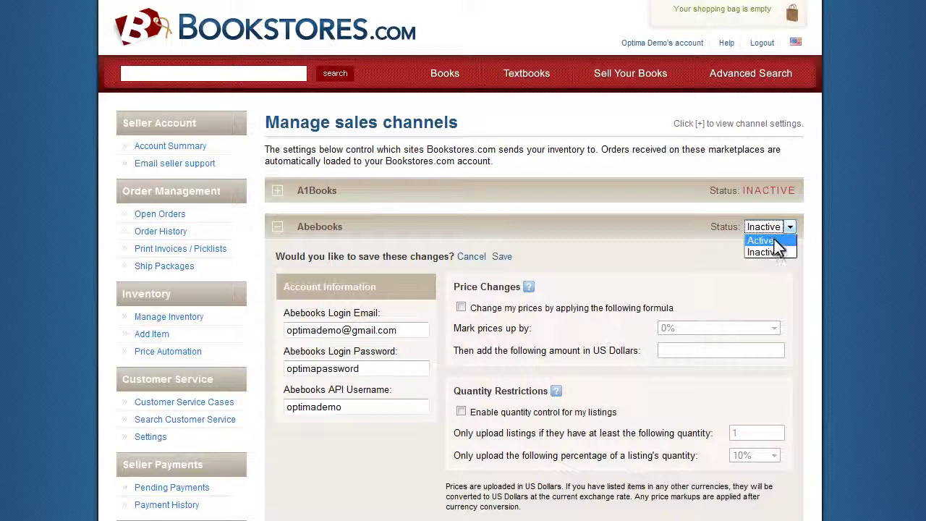
pyautogui.click(774, 243)
pyautogui.click(502, 257)
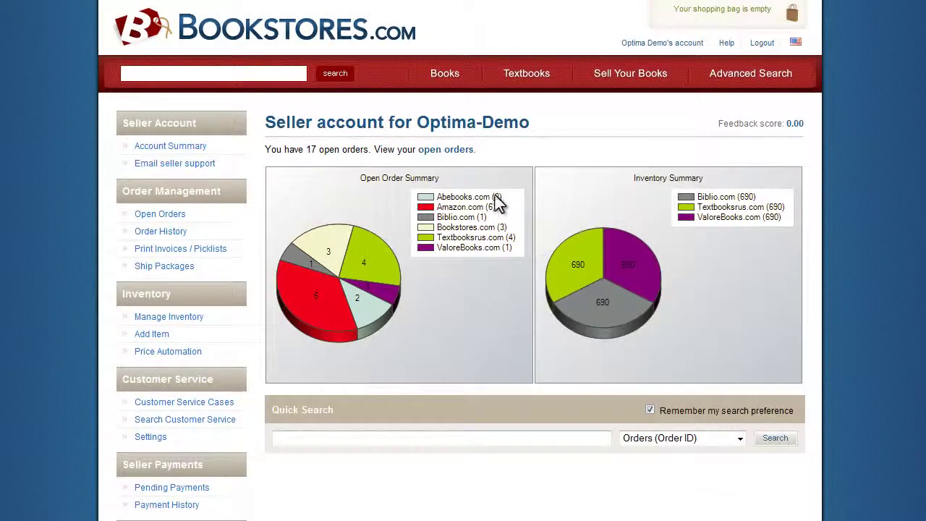
# Ship the What Happened order with an auto-generated label, then open bulk invoice printing.
pyautogui.click(455, 151)
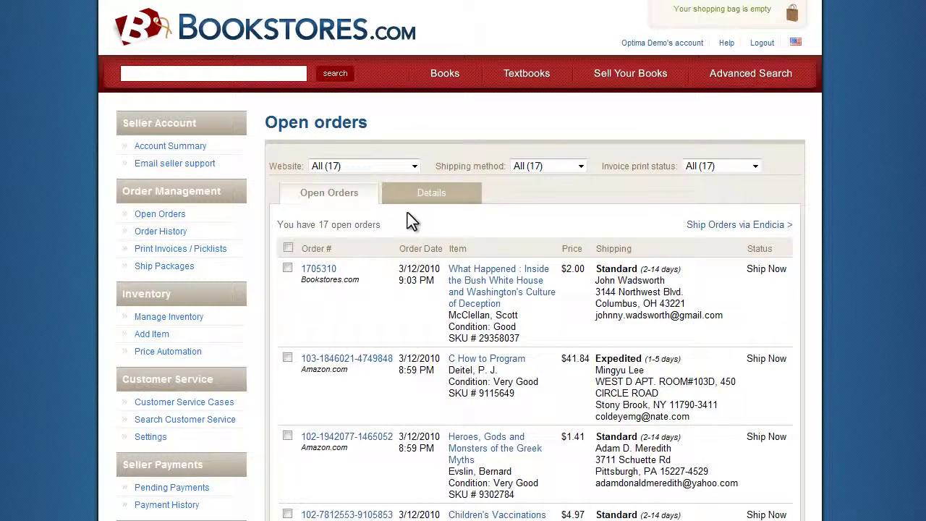
pyautogui.click(326, 274)
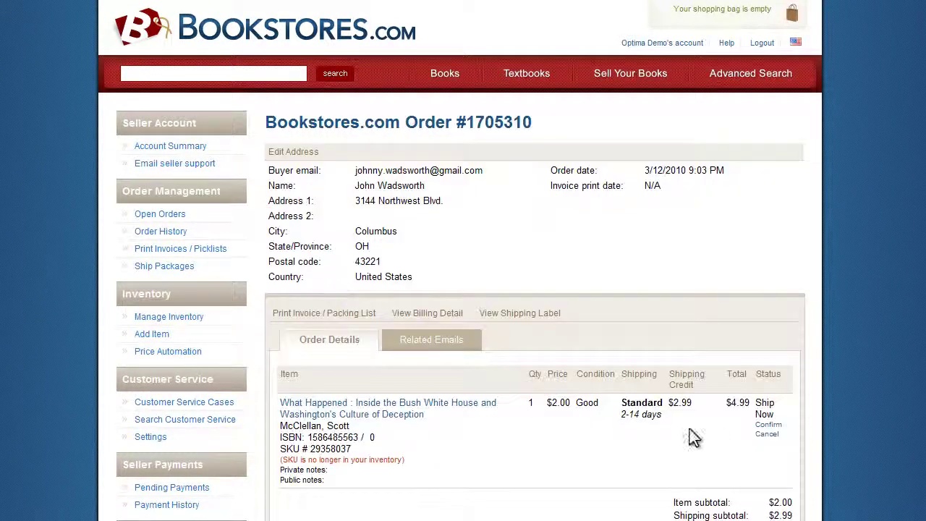
pyautogui.click(767, 425)
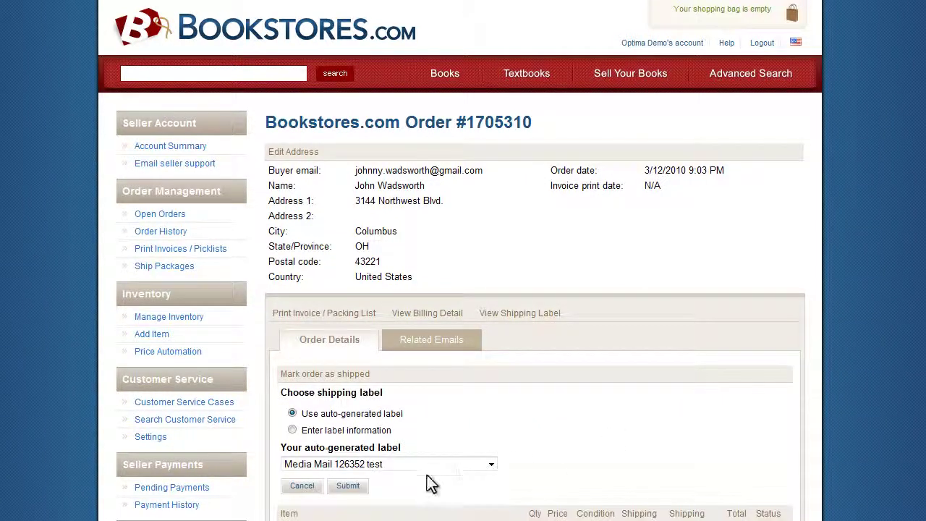
pyautogui.click(355, 487)
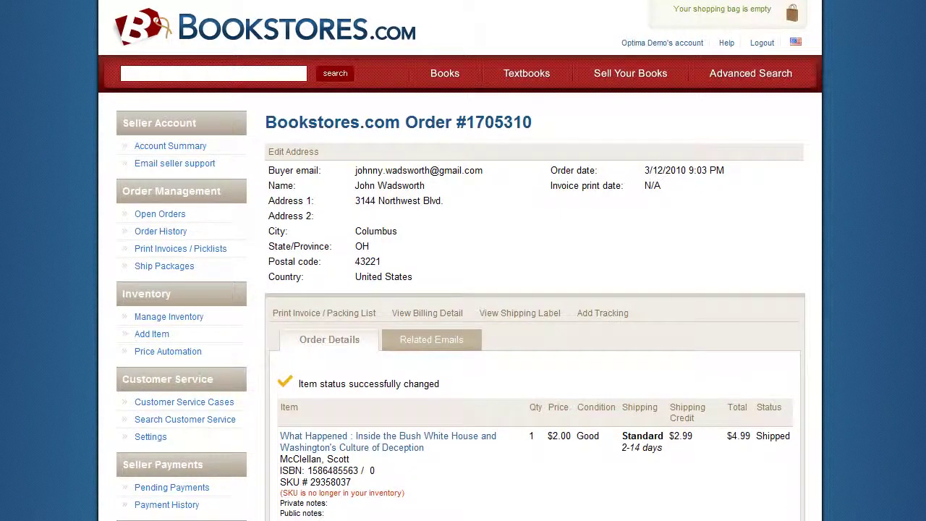
pyautogui.click(180, 248)
pyautogui.click(348, 213)
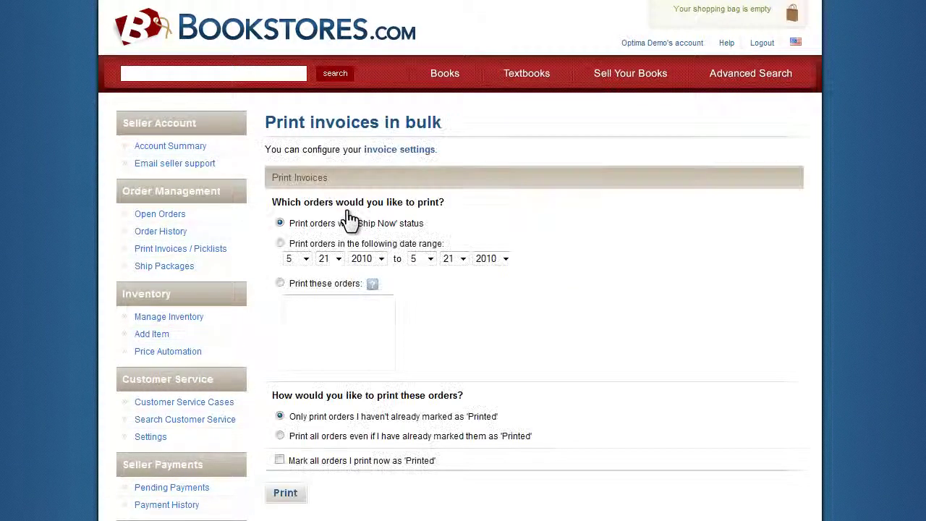
# Print invoices for all Ship Now orders.
pyautogui.click(291, 497)
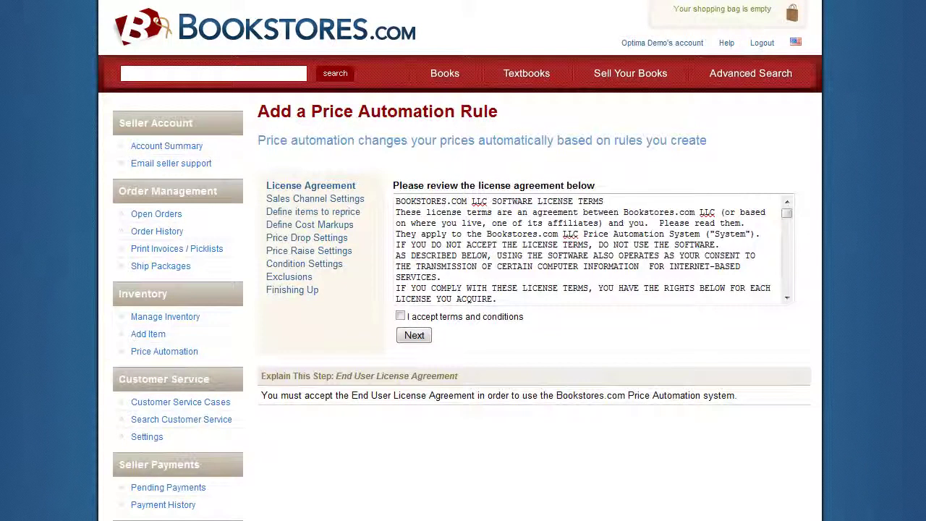
# Accept the price automation terms and choose to reprice My entire inventory.
pyautogui.click(401, 316)
pyautogui.click(411, 334)
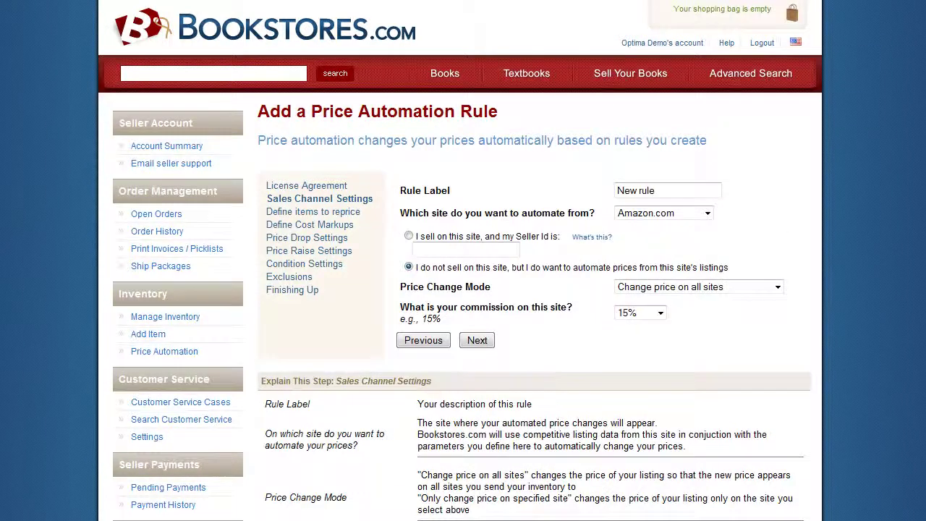
pyautogui.click(486, 343)
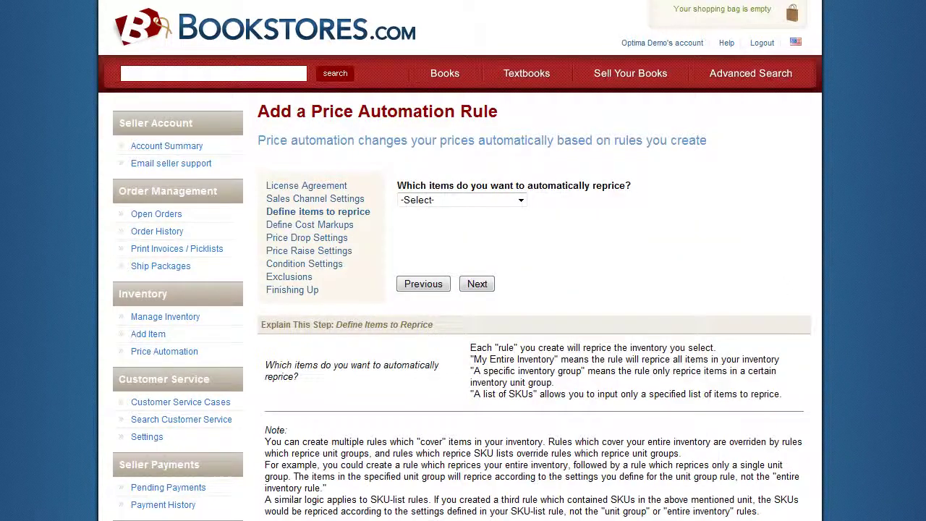
pyautogui.click(521, 204)
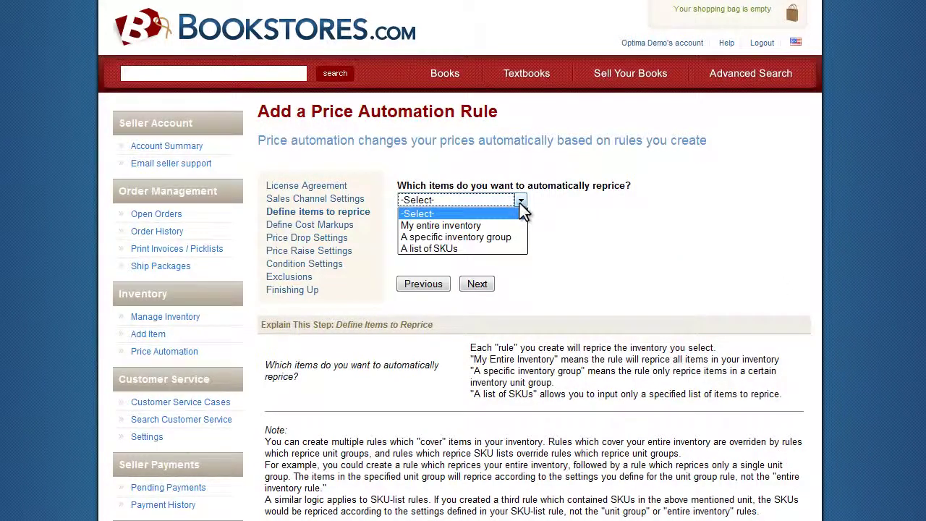
pyautogui.click(510, 226)
# Keep the Amazon.com 15% commission and 1.50 markup settings and finish the price rule.
pyautogui.click(478, 285)
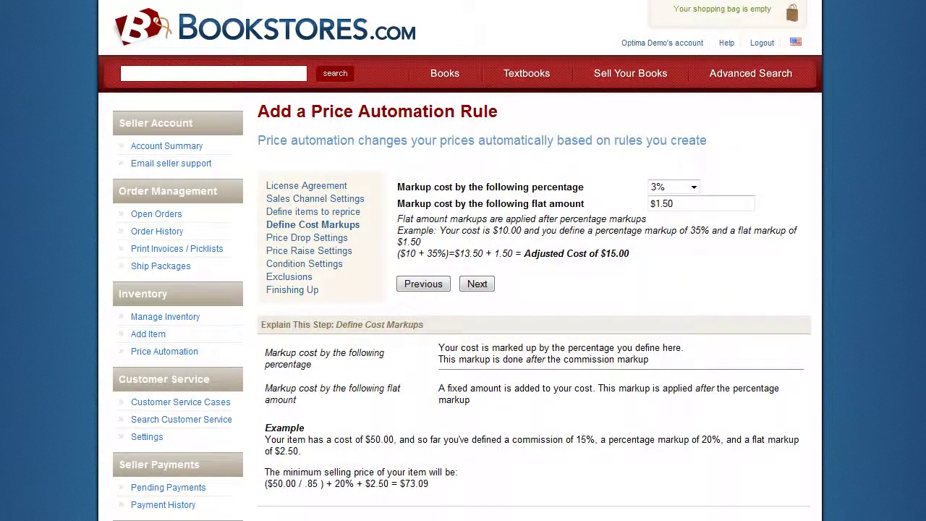
pyautogui.click(488, 284)
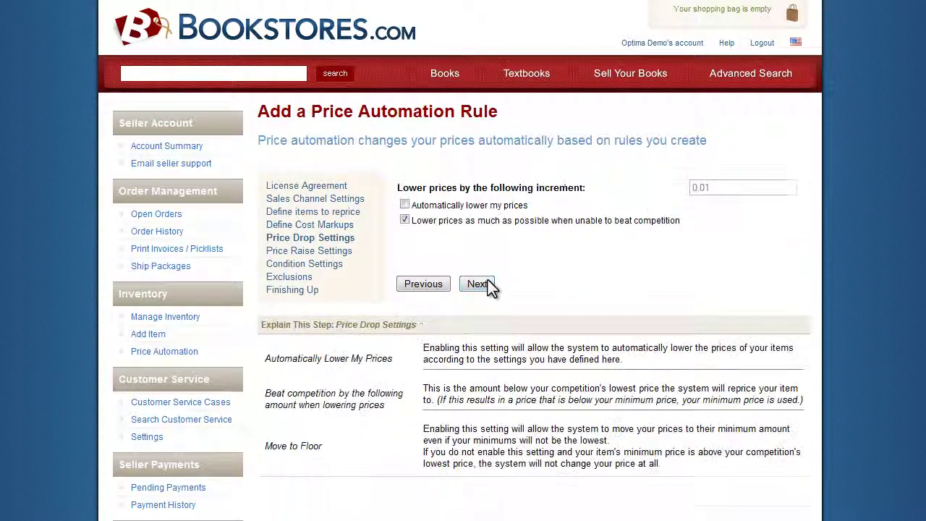
pyautogui.click(489, 284)
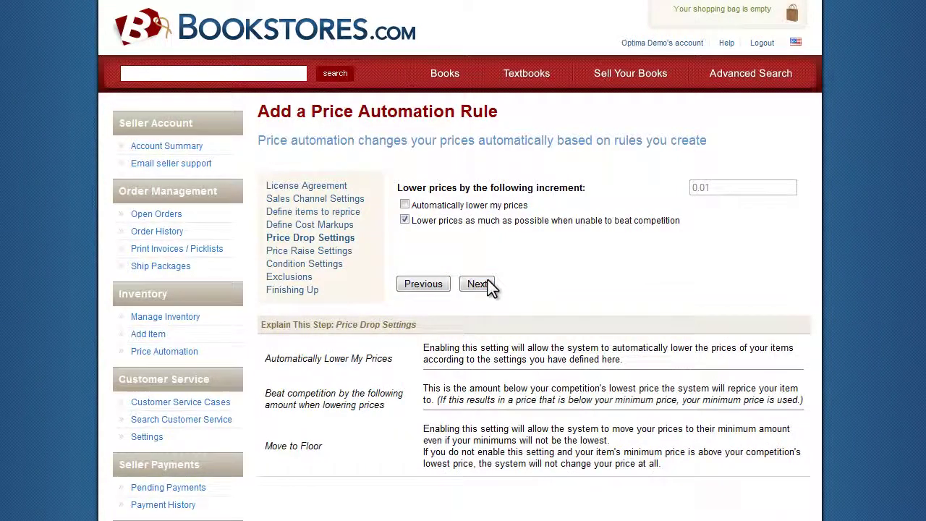
pyautogui.click(487, 283)
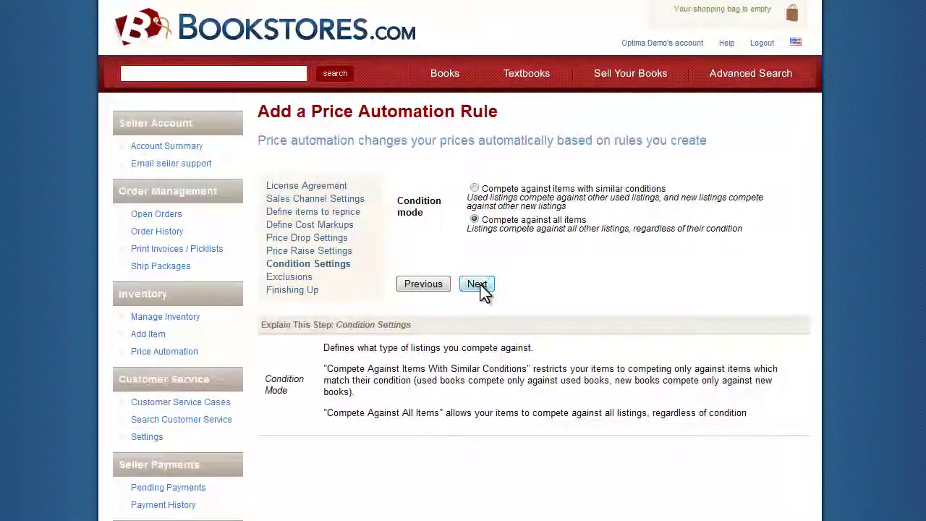
pyautogui.click(482, 285)
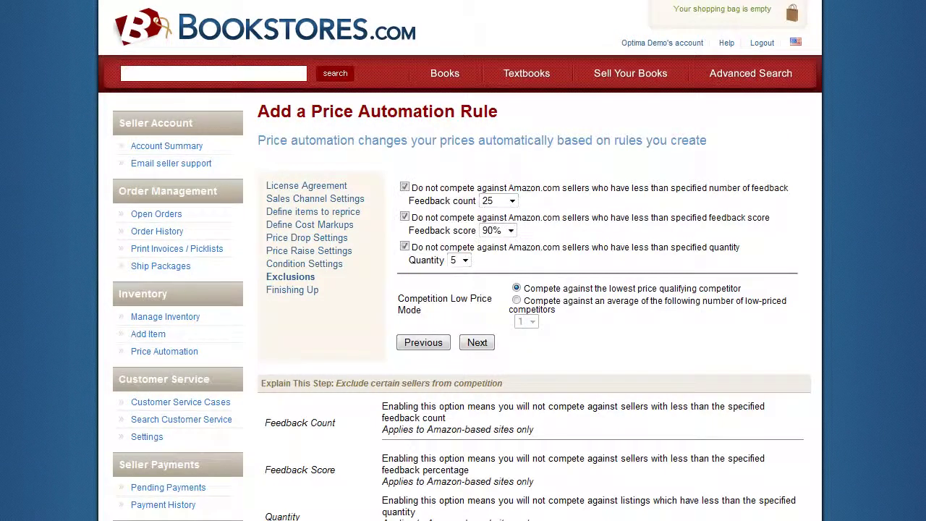
pyautogui.click(478, 343)
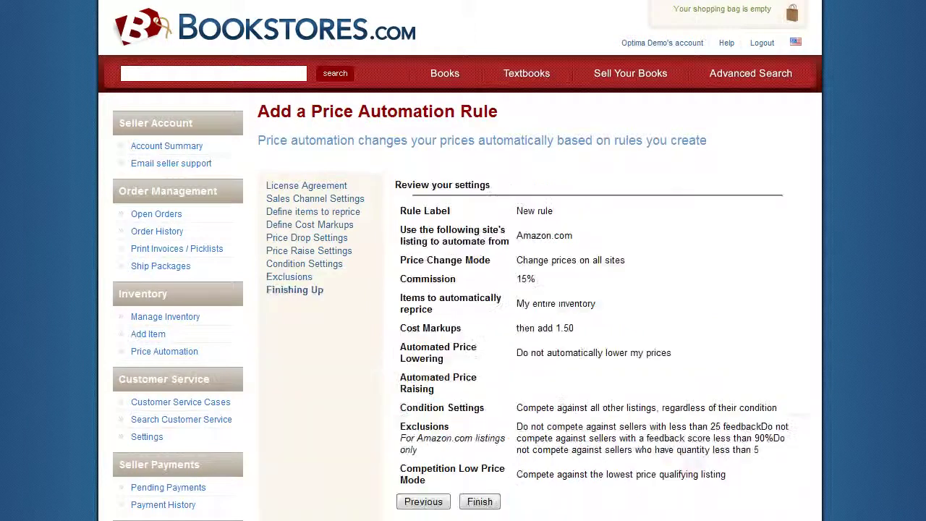
pyautogui.click(483, 504)
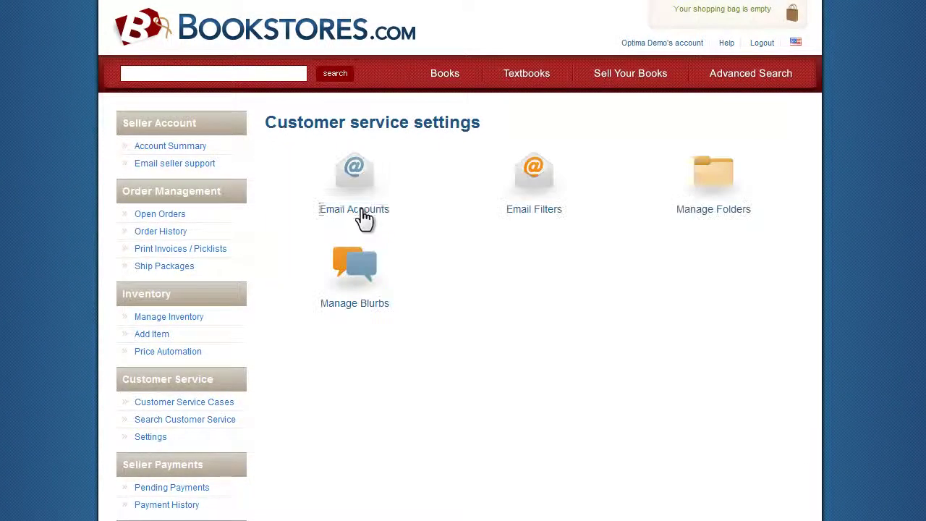
# Open the customer service email account settings and view the Receiver Filters.
pyautogui.click(362, 215)
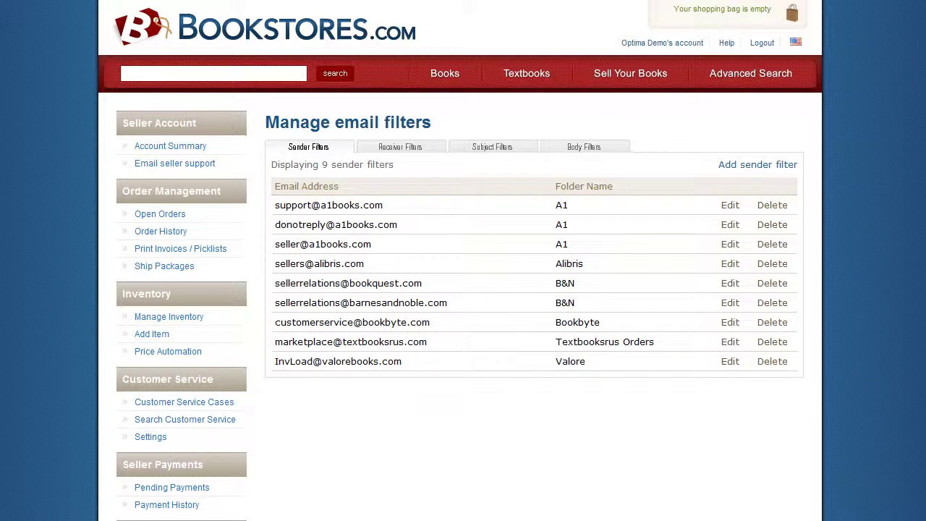
pyautogui.click(400, 146)
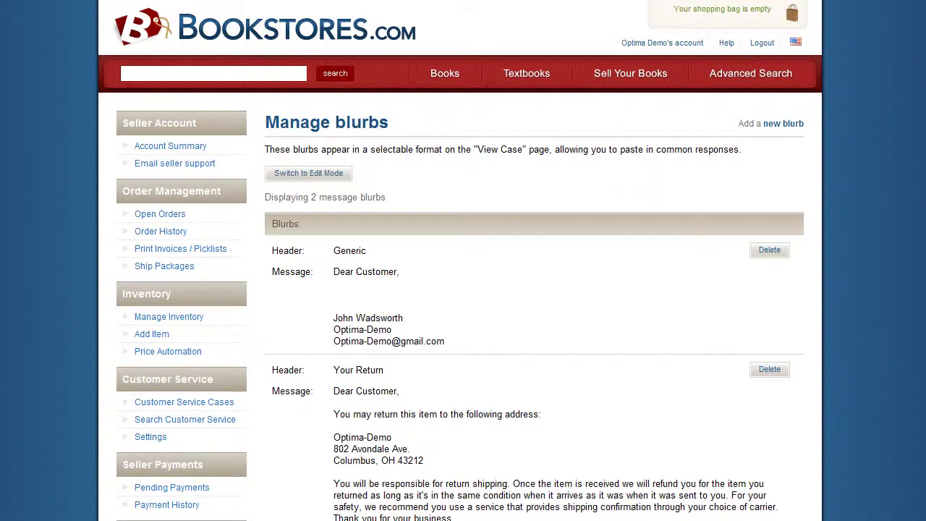
# Add the 'Thank you for your order' blurb and open the Textbooksrus 'You've made a sale' case.
pyautogui.click(777, 126)
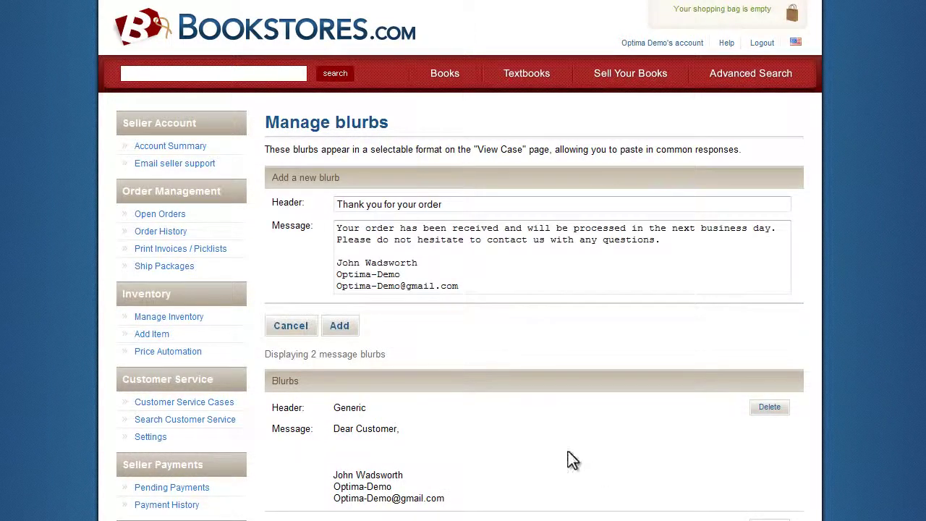
pyautogui.click(349, 327)
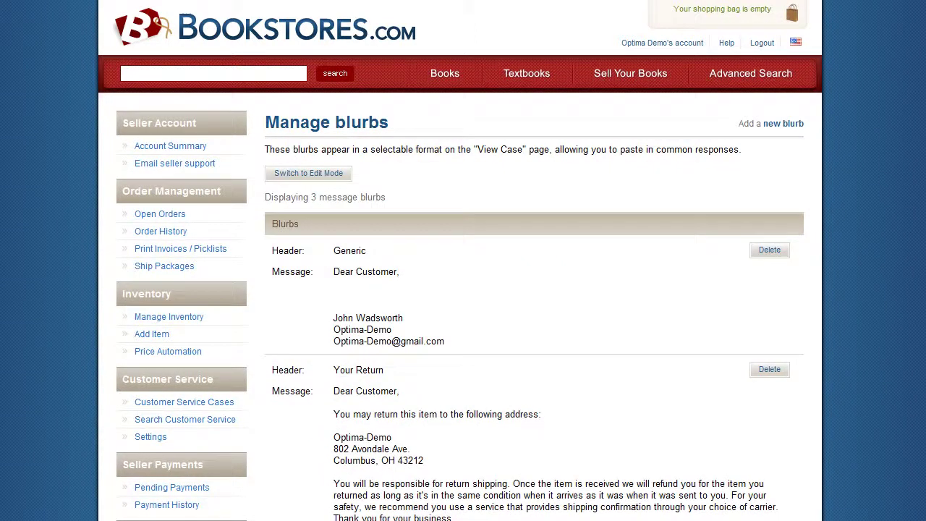
pyautogui.scroll(-4, 463, 290)
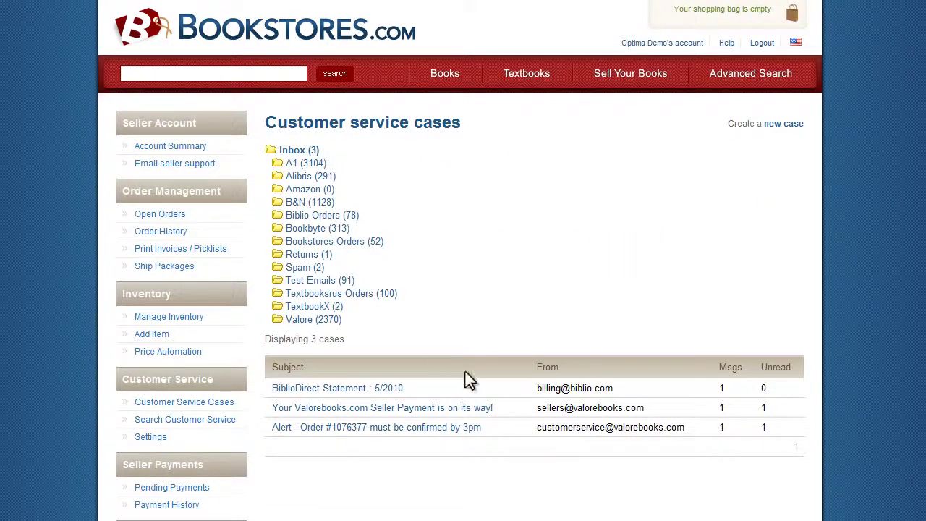
pyautogui.click(365, 296)
pyautogui.click(325, 389)
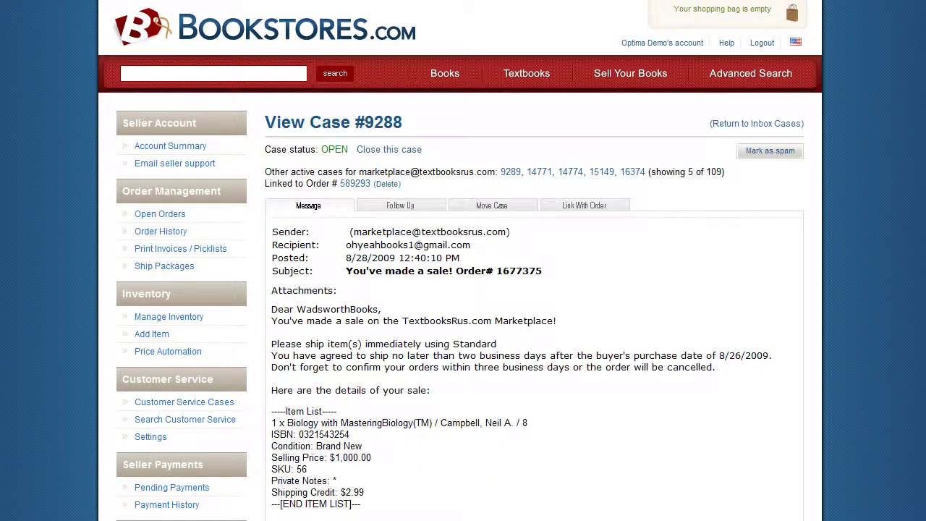